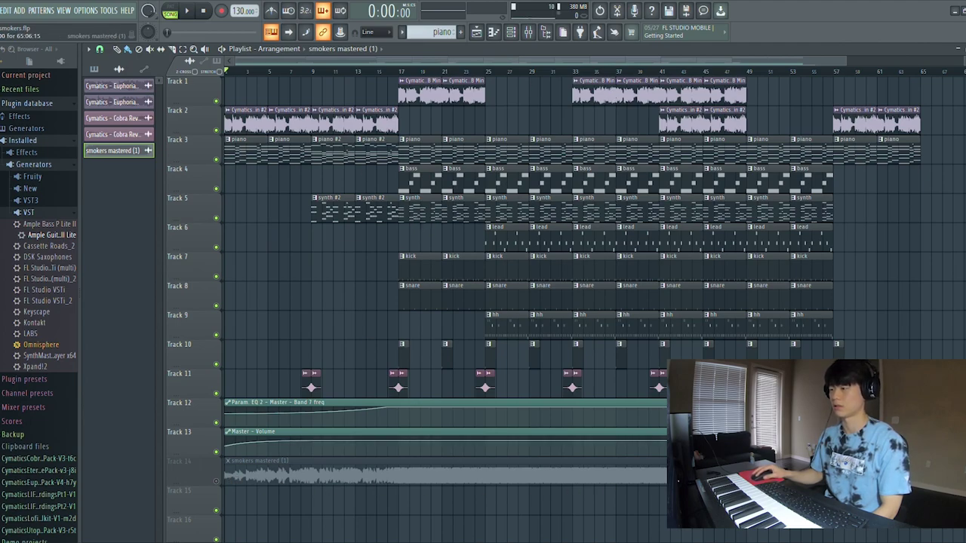
# Unmute Track 14's mastered audio and mute tracks 13 through 1.
pyautogui.click(217, 481)
pyautogui.moveTo(217, 451); pyautogui.dragTo(215, 374)
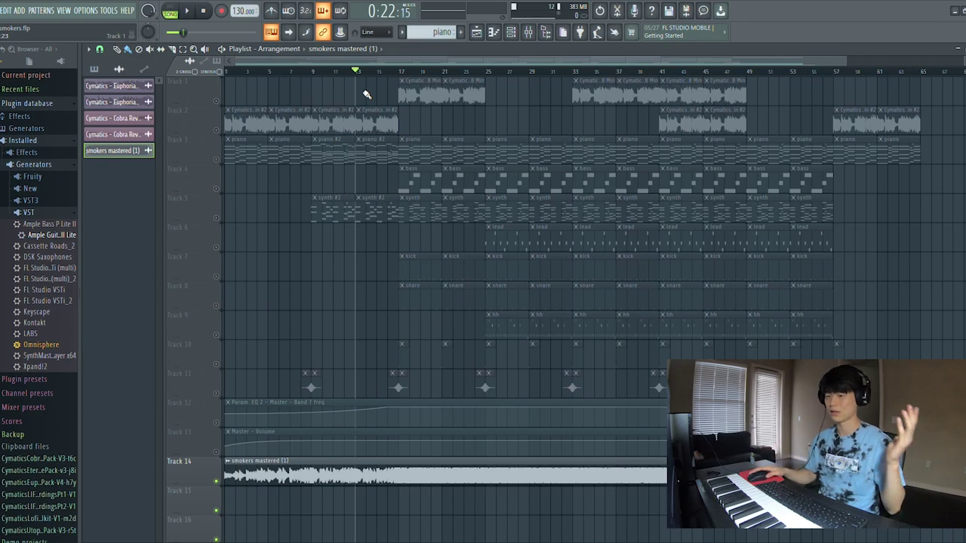
# Mute Track 14, unmute the instrument tracks, and play the piano pattern's Keyscape notes.
pyautogui.moveTo(215, 483); pyautogui.dragTo(216, 100)
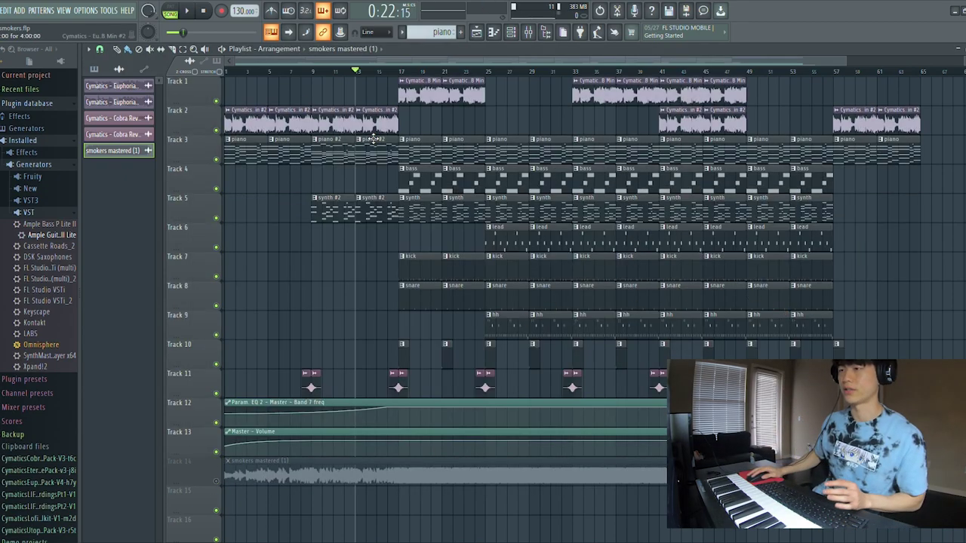
pyautogui.click(295, 161)
pyautogui.click(493, 32)
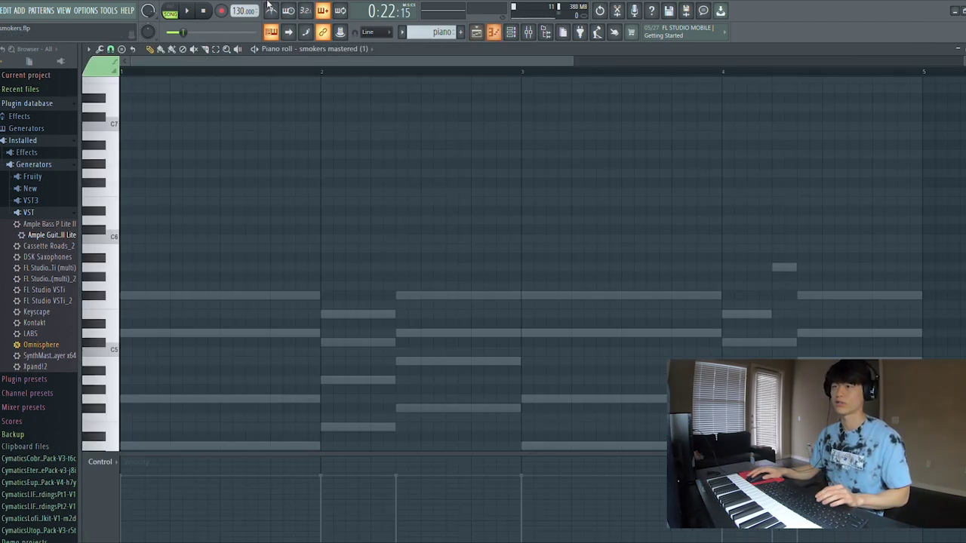
pyautogui.click(170, 10)
pyautogui.press('space')
pyautogui.scroll(-3, 521, 265)
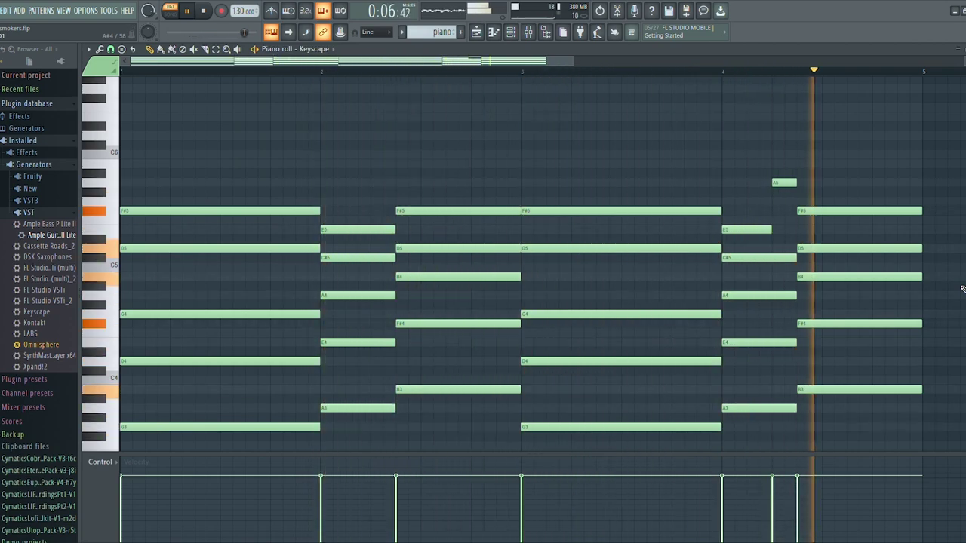
pyautogui.press('space')
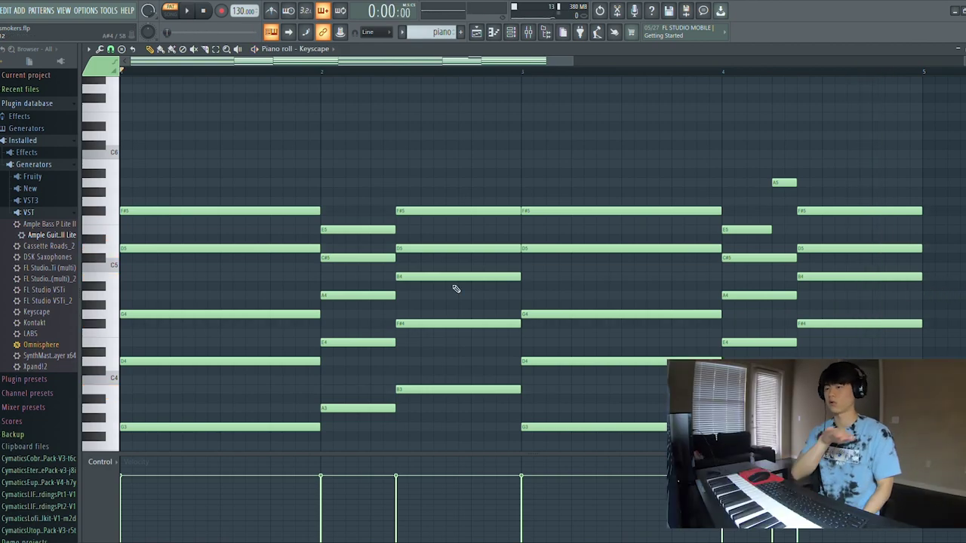
pyautogui.press('F5')
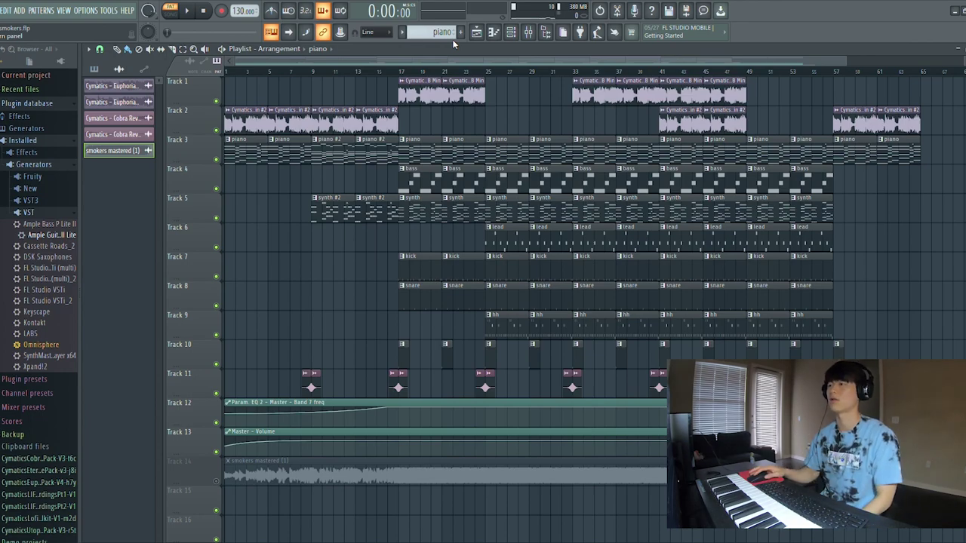
# Inspect the Keyscape instrument in the channel rack, then make bass the current pattern.
pyautogui.click(511, 31)
pyautogui.click(332, 196)
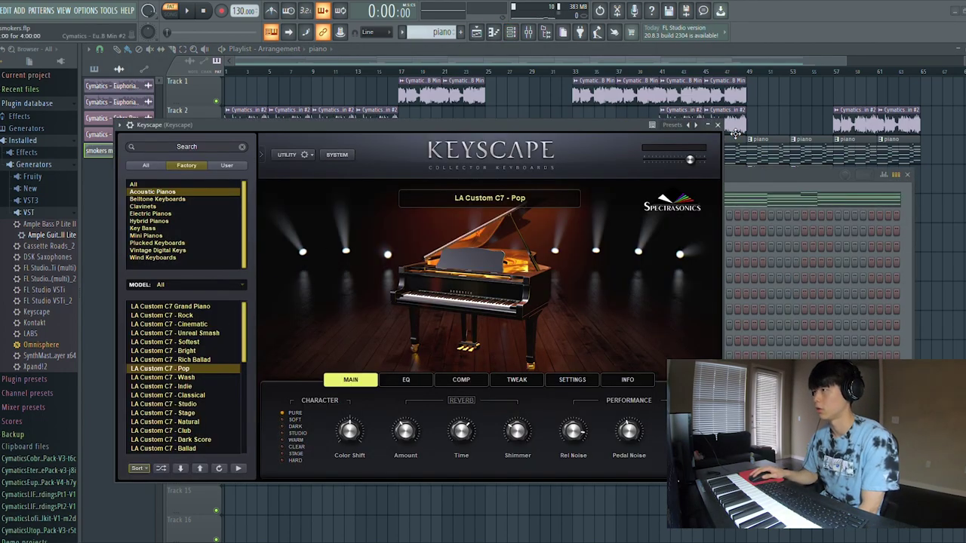
pyautogui.click(717, 124)
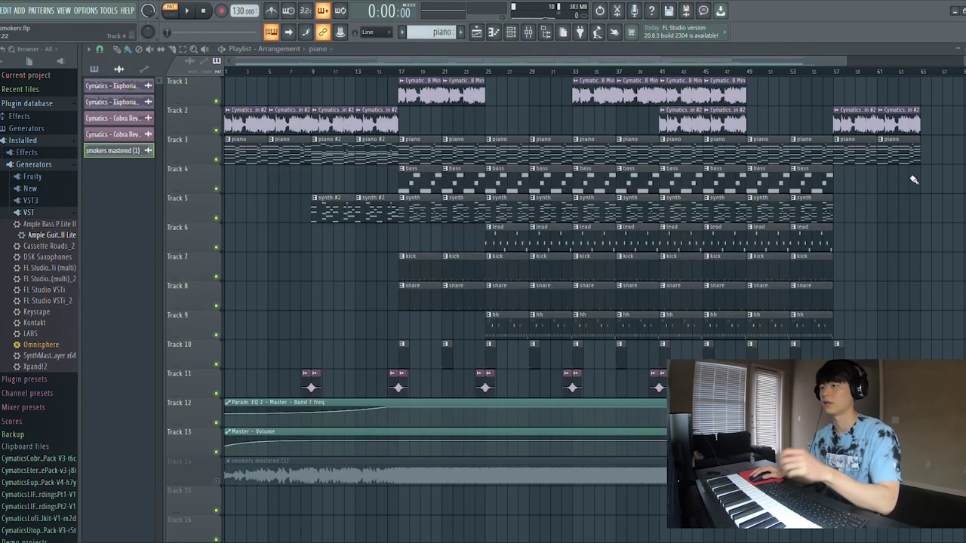
pyautogui.click(441, 189)
pyautogui.click(511, 31)
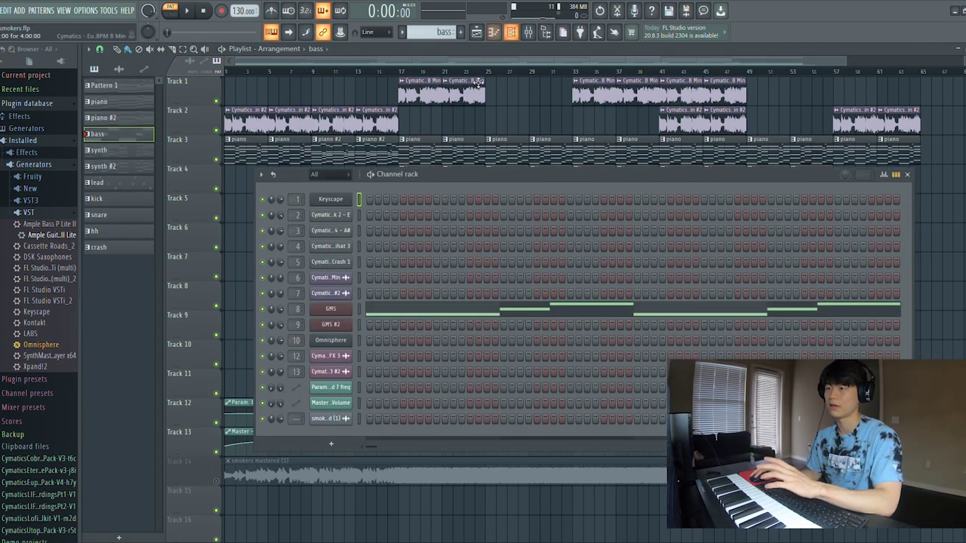
# Play the bass pattern's GMS notes in the piano roll, then return to the playlist.
pyautogui.click(496, 31)
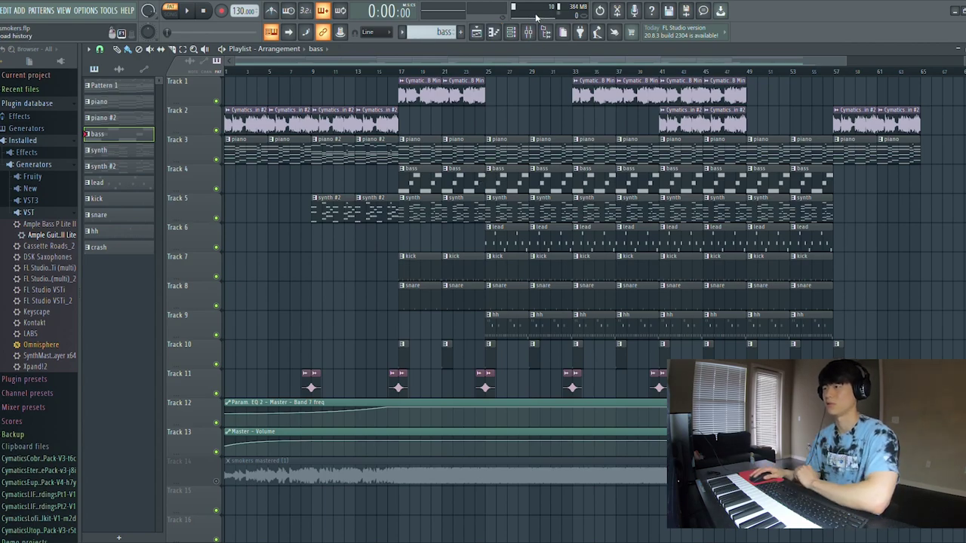
pyautogui.click(493, 32)
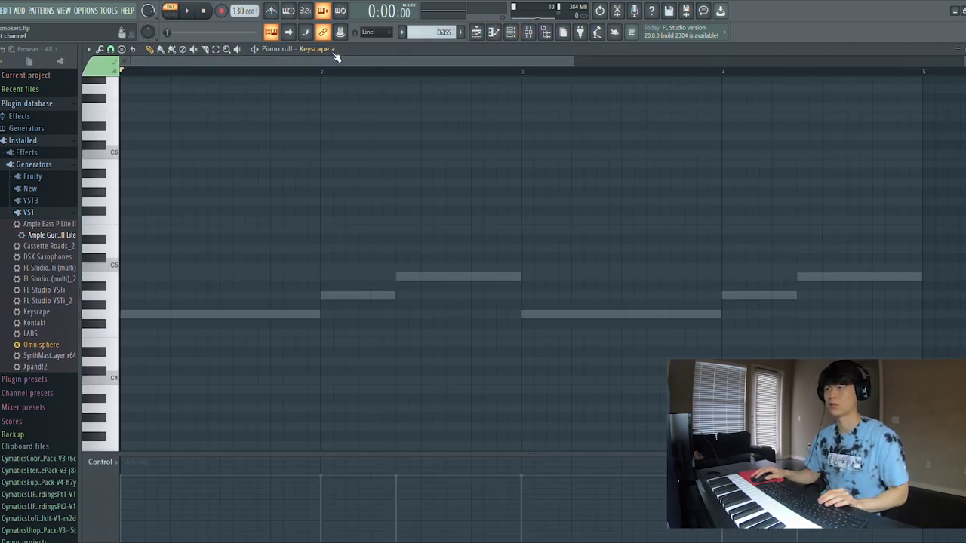
pyautogui.press('space')
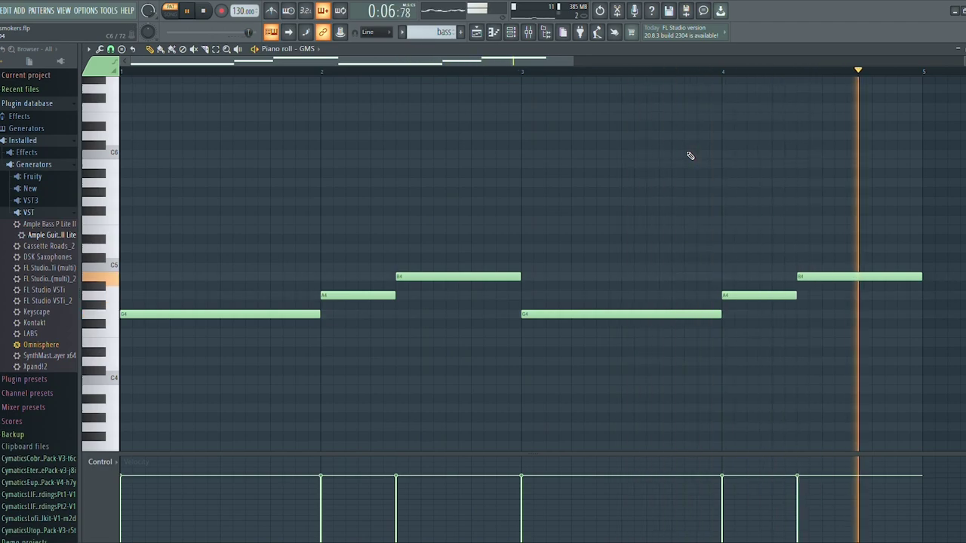
pyautogui.press('space')
pyautogui.click(520, 29)
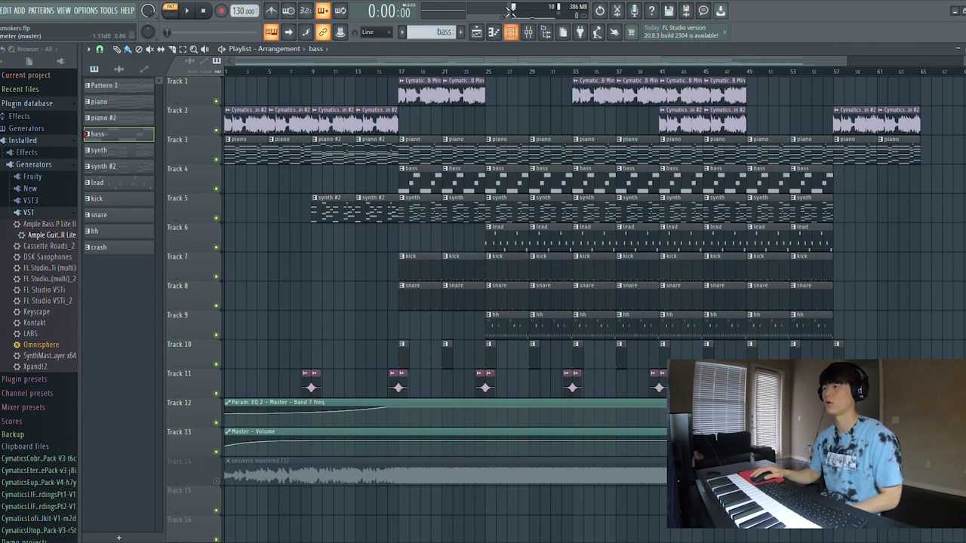
pyautogui.click(529, 31)
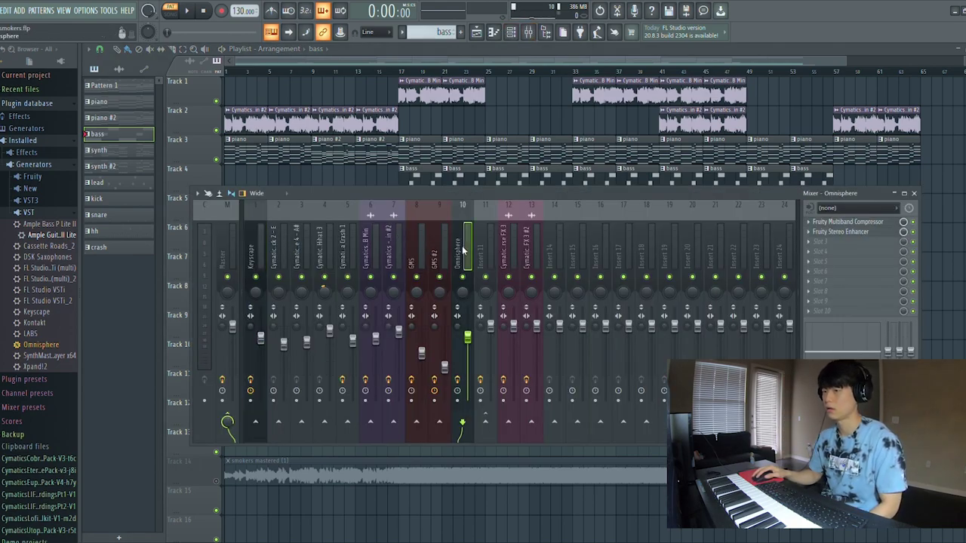
pyautogui.click(417, 249)
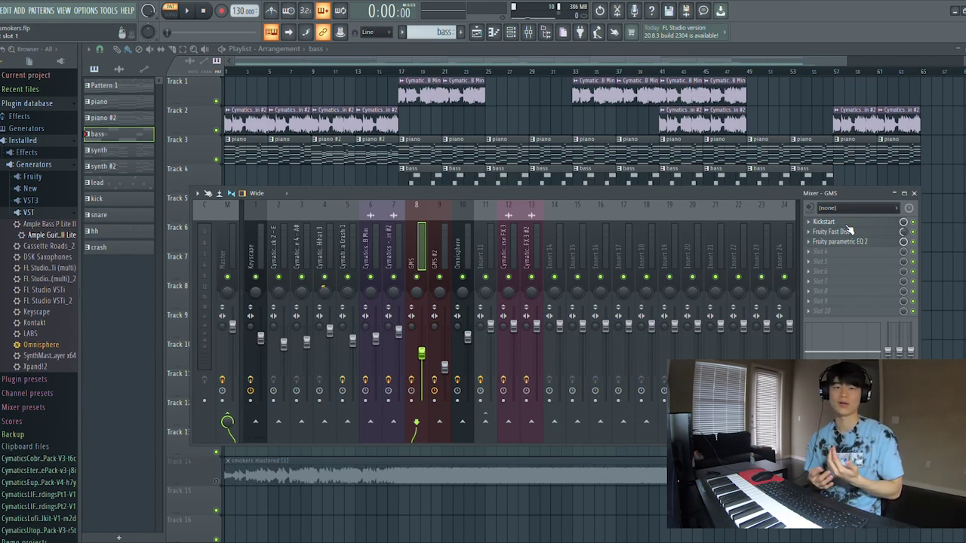
pyautogui.press('F9')
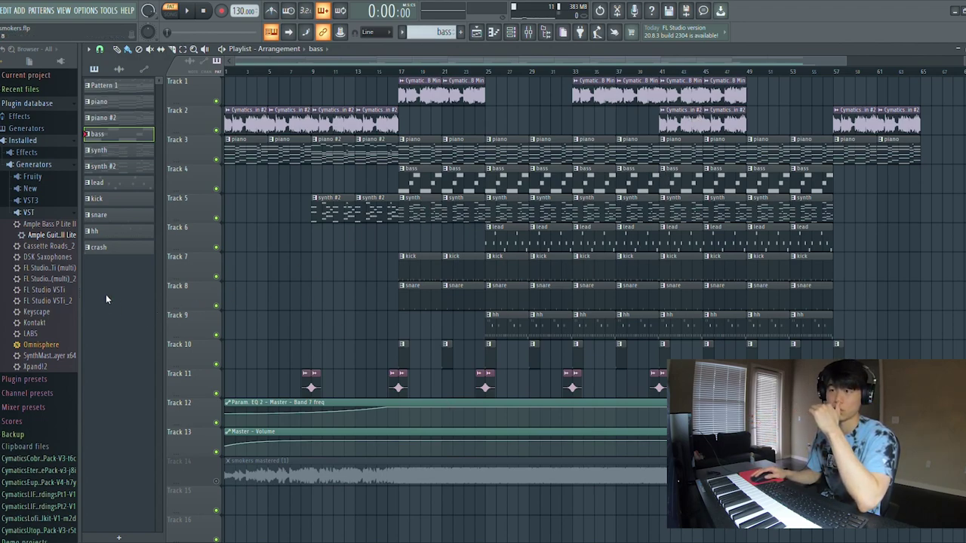
# Expand the Cymatics Euphoria folder and inspect the Euphoria Vocal Chop 11 channel settings.
pyautogui.scroll(-5, 50, 361)
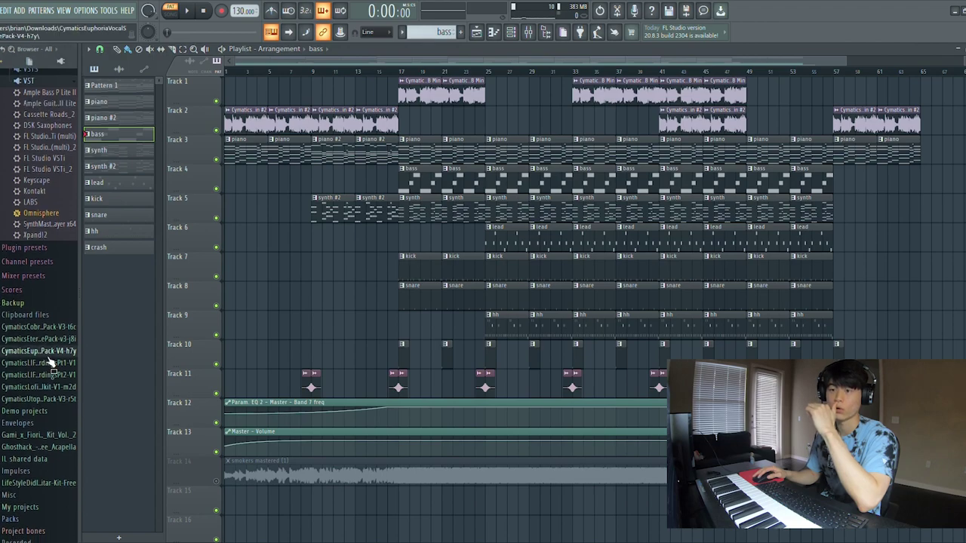
pyautogui.click(45, 352)
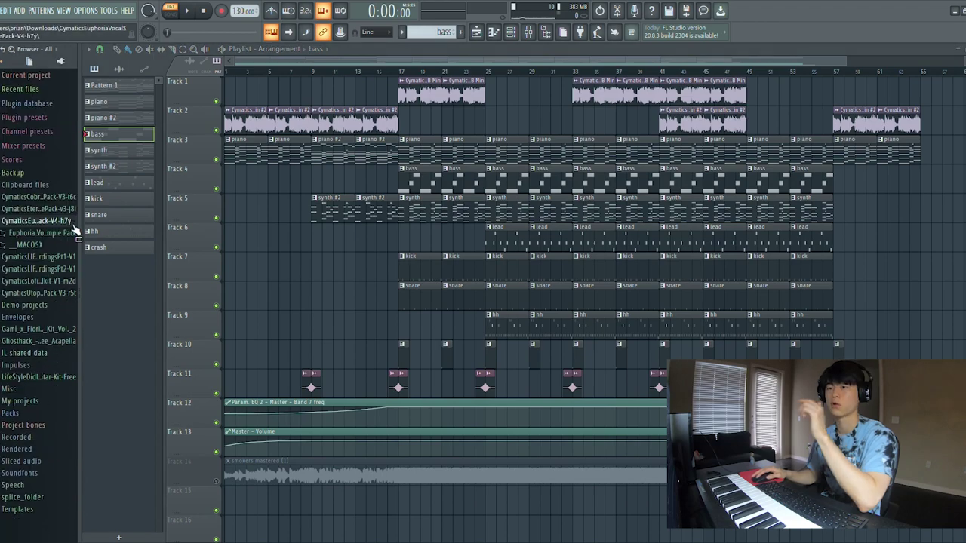
pyautogui.doubleClick(257, 123)
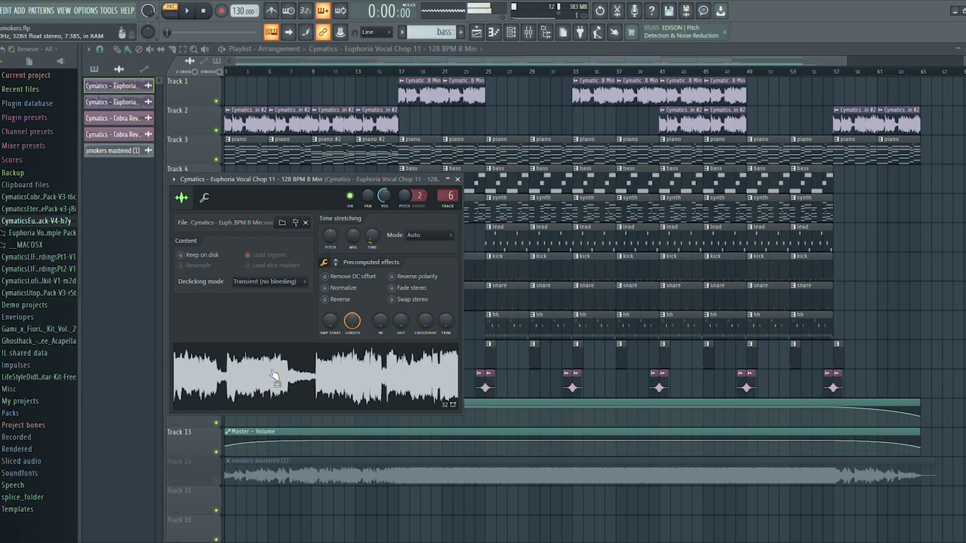
pyautogui.press('Escape')
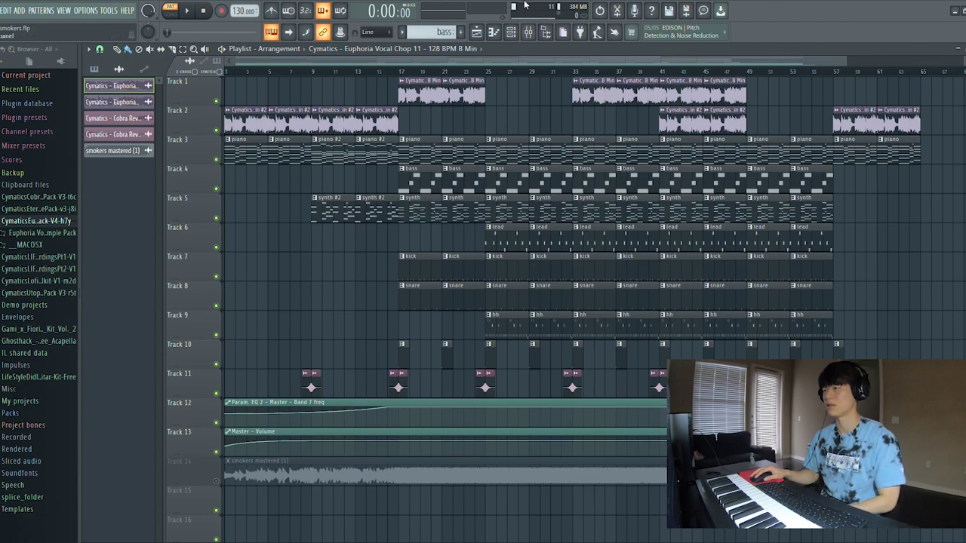
# Check the GMS #2 plugin, then play the synth pattern's chords in the piano roll.
pyautogui.click(420, 255)
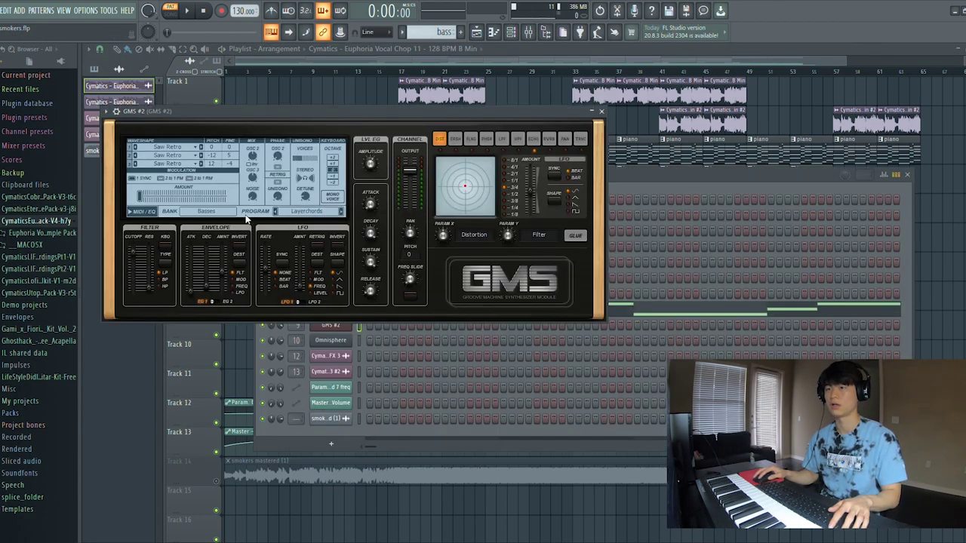
pyautogui.press('F6')
pyautogui.click(502, 34)
pyautogui.press('space')
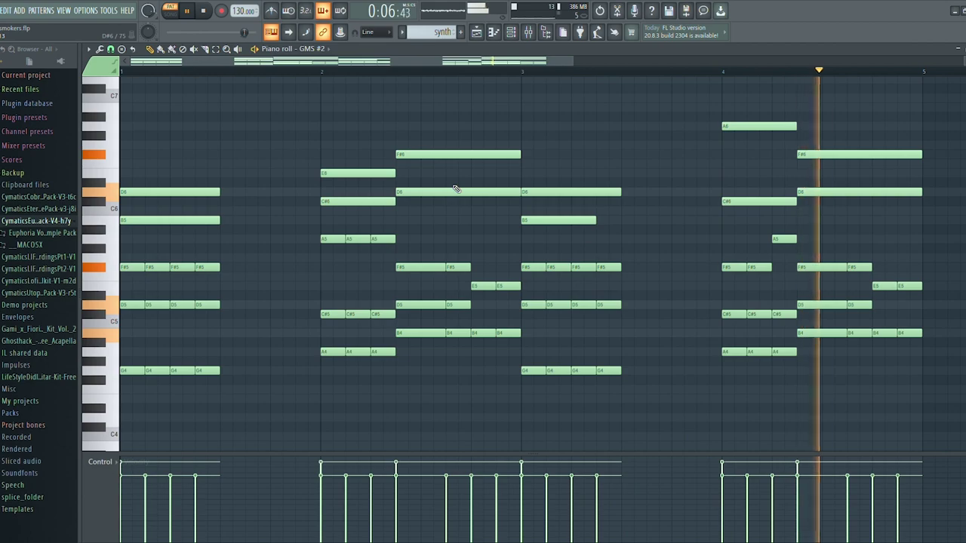
pyautogui.press('space')
pyautogui.press('F5')
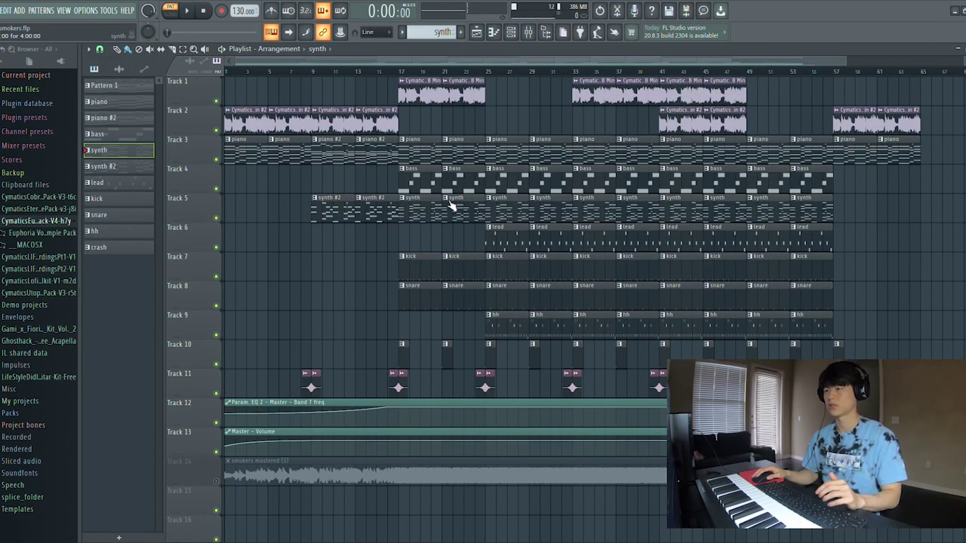
# Open the synth #2 pattern from the playlist and play its GMS #2 chords.
pyautogui.doubleClick(379, 211)
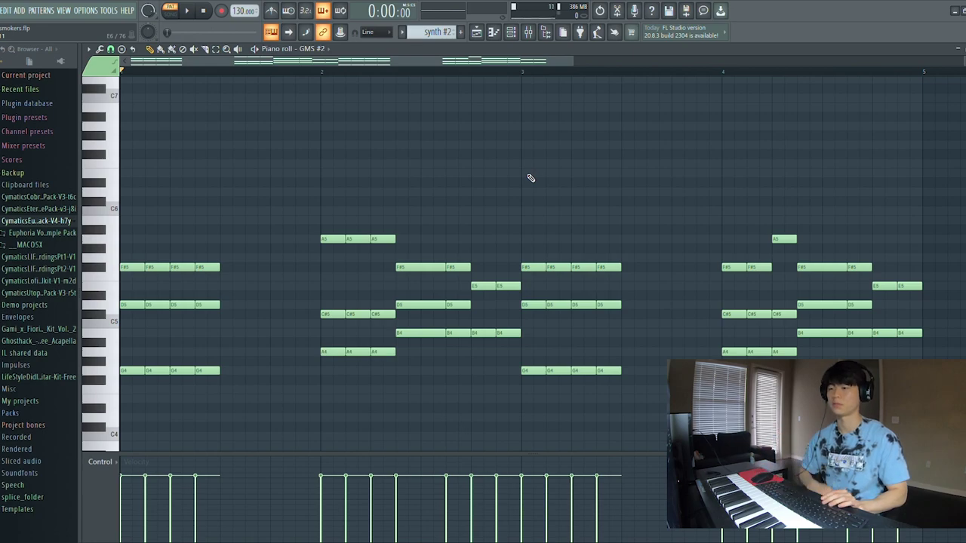
pyautogui.press('space')
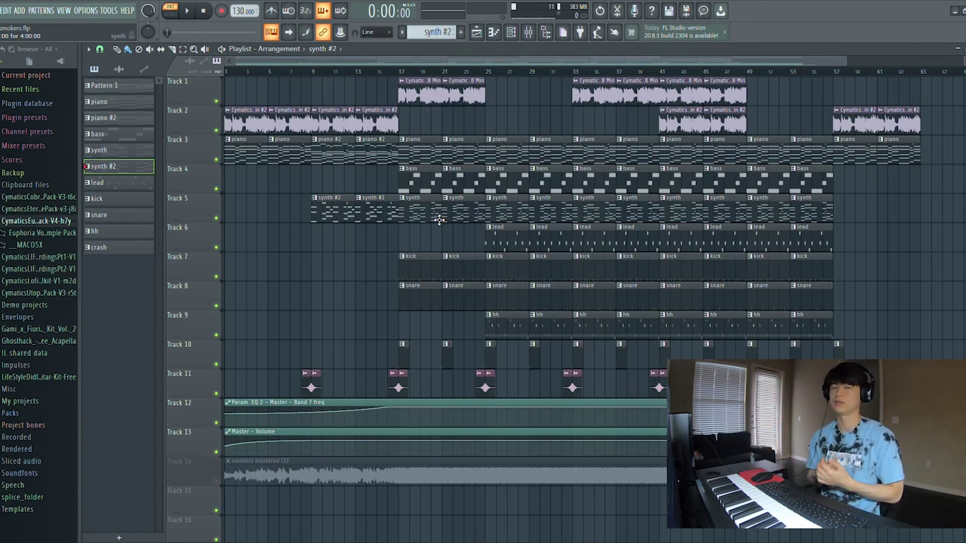
# Make lead the current pattern and play its Omnisphere melody in the piano roll.
pyautogui.doubleClick(491, 238)
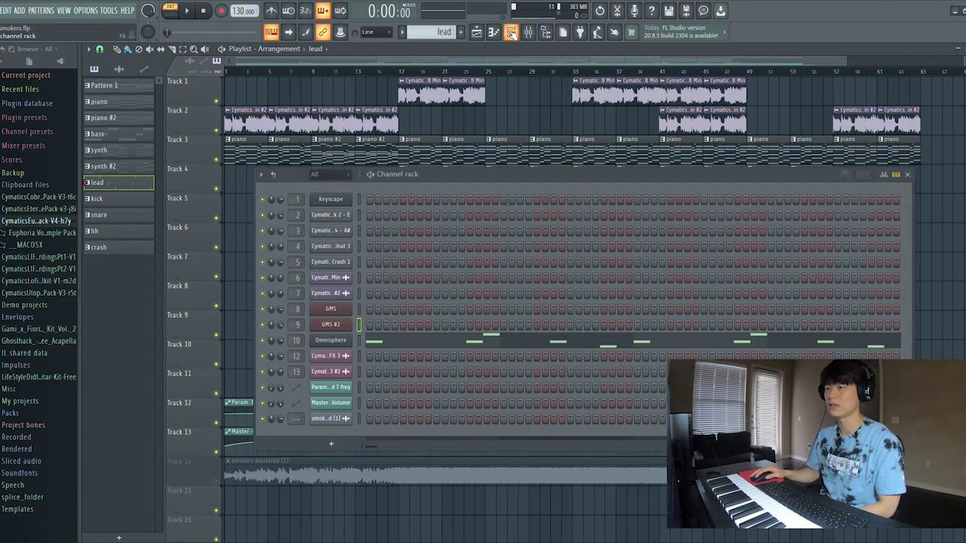
pyautogui.press('F7')
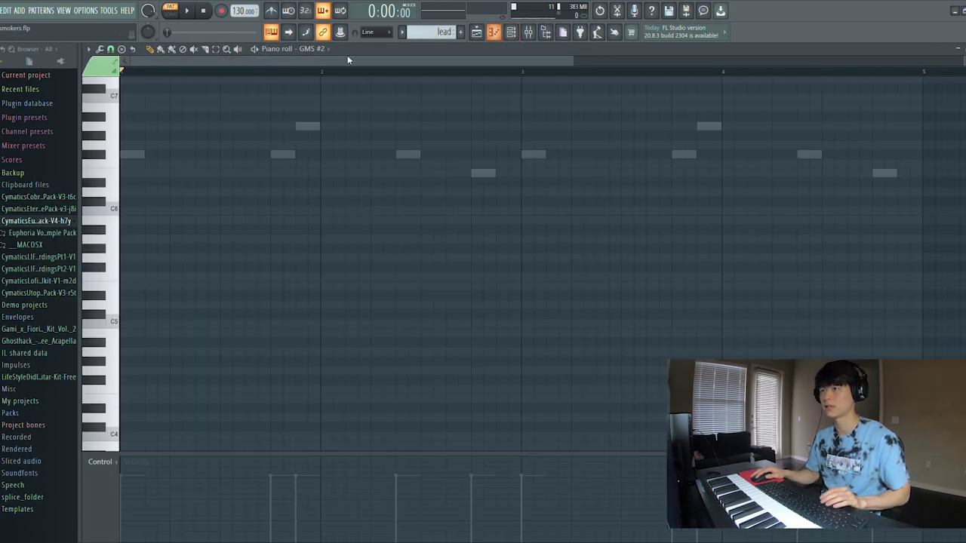
pyautogui.press('space')
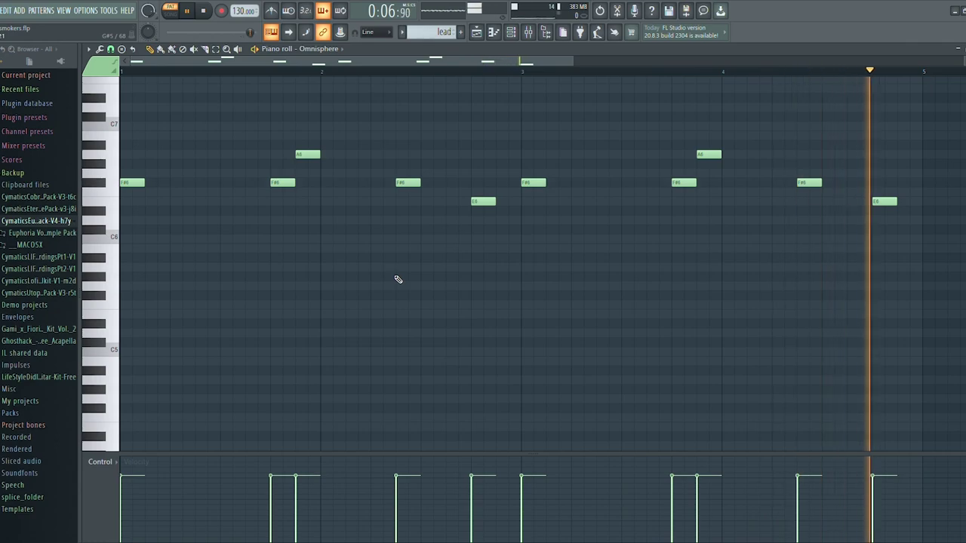
pyautogui.press('space')
pyautogui.press('F5')
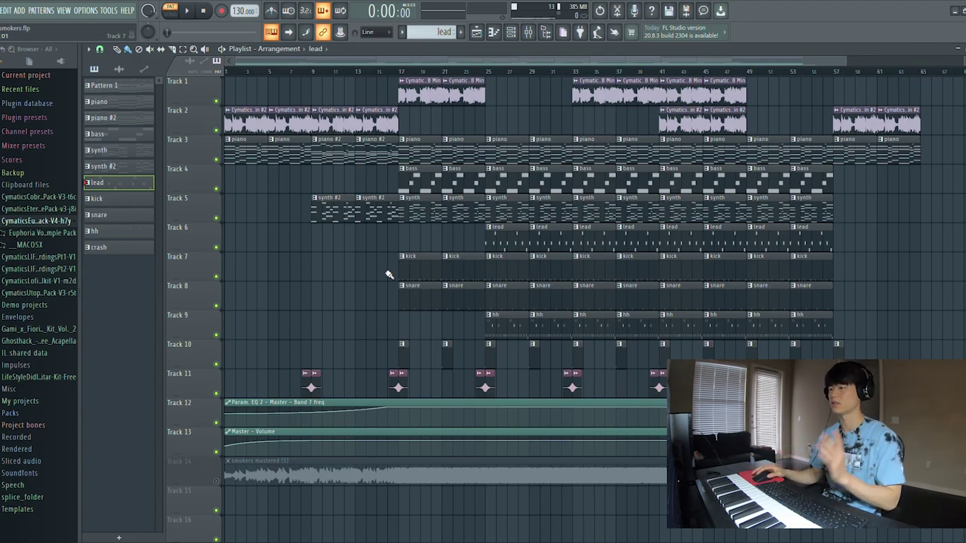
# Make drums current, open the Utopia pack folder, and play the drums pattern once.
pyautogui.press('F4')
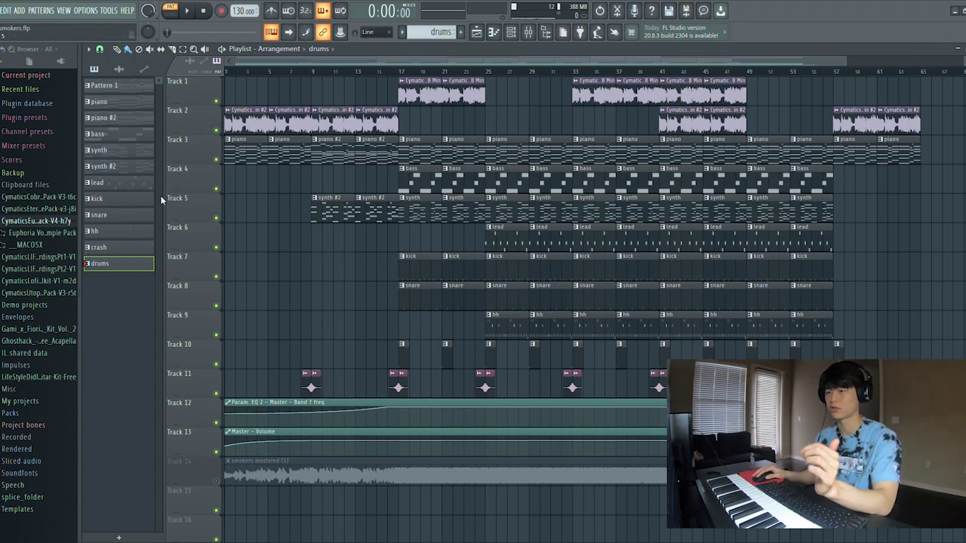
pyautogui.click(511, 31)
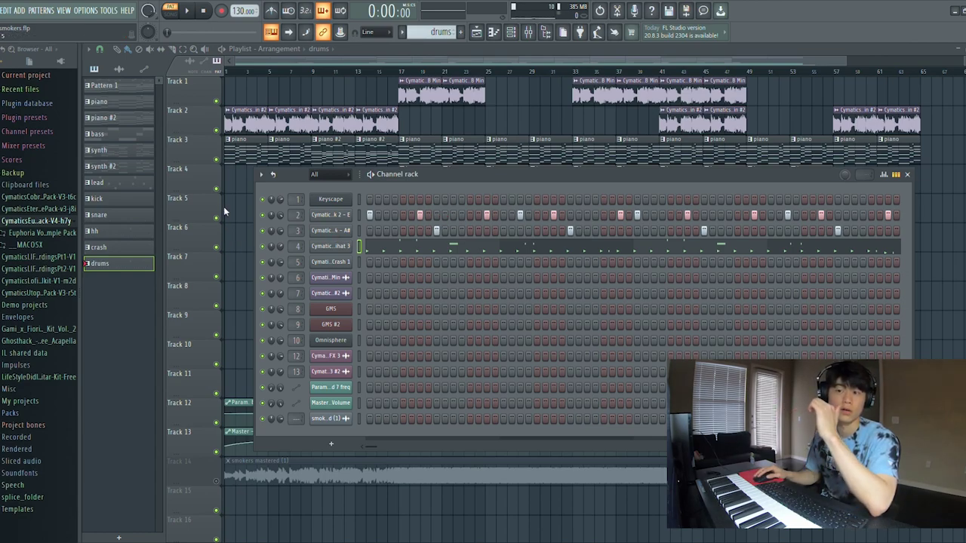
pyautogui.click(45, 294)
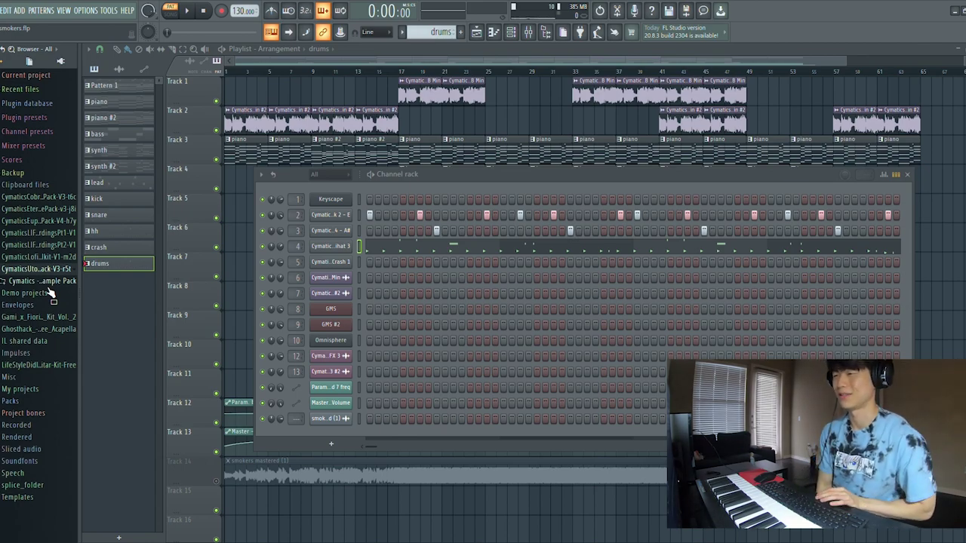
pyautogui.press('space')
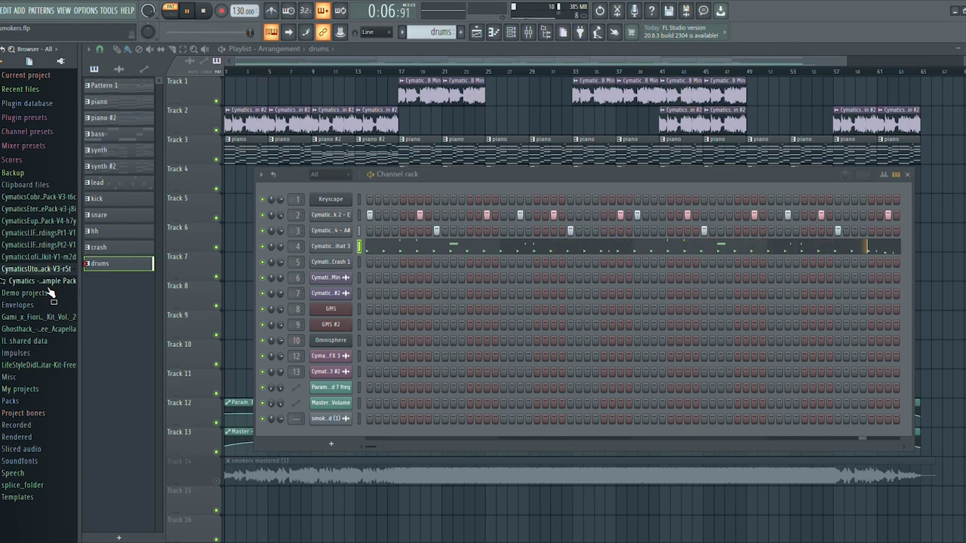
pyautogui.press('space')
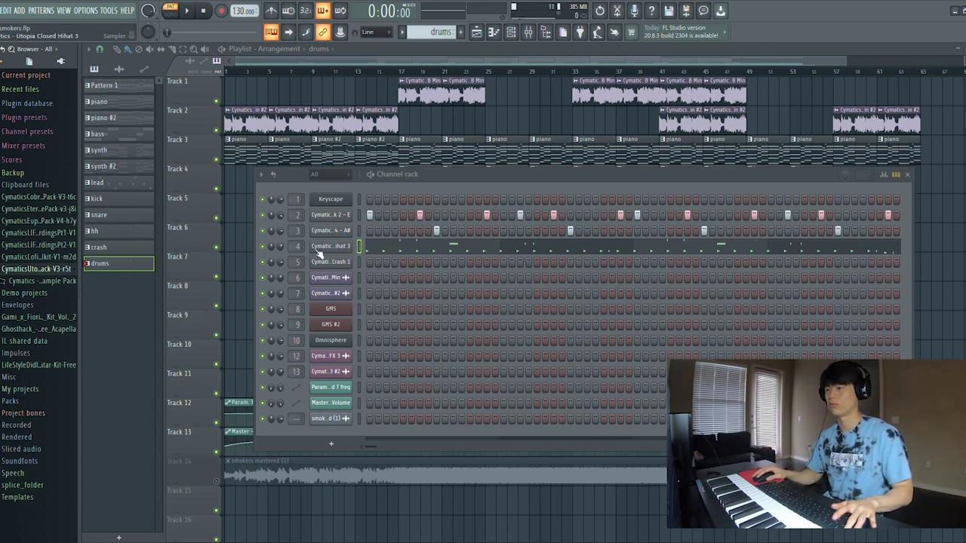
pyautogui.press('F6')
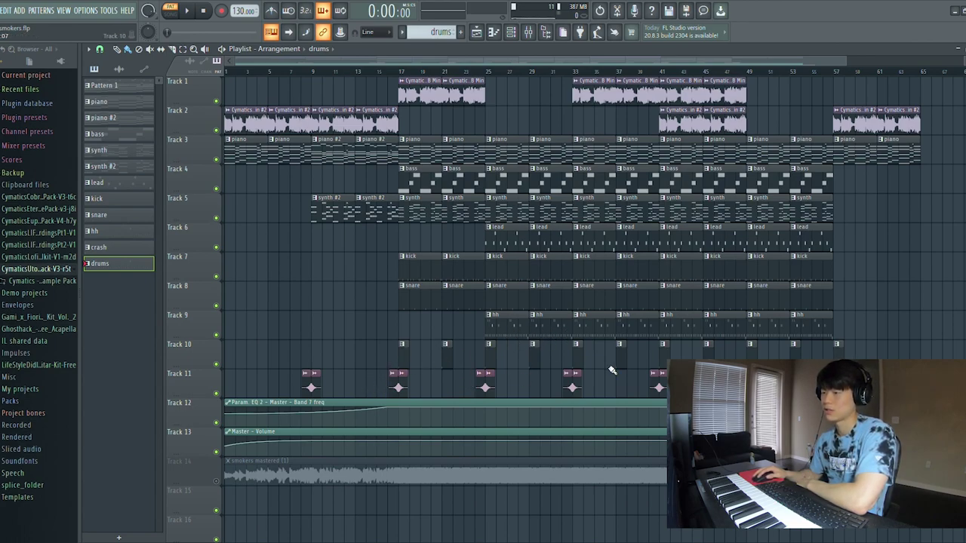
# Select the crash pattern, switch to SONG mode, and play the arrangement from bar 1.
pyautogui.click(469, 360)
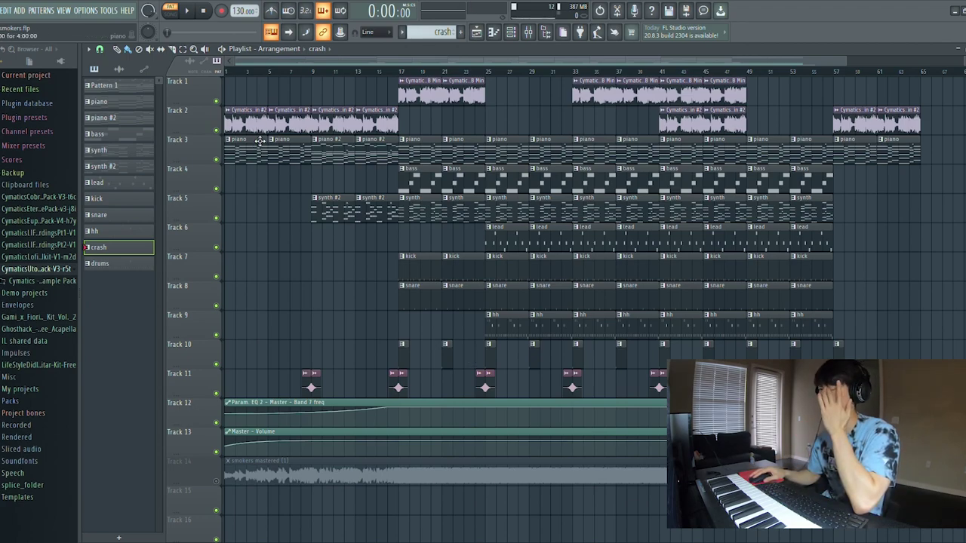
pyautogui.click(175, 13)
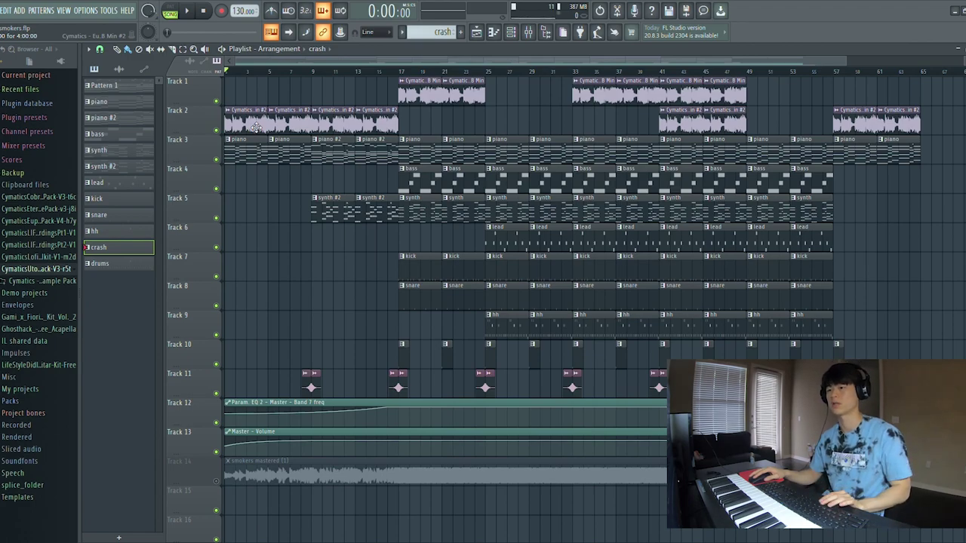
pyautogui.press('space')
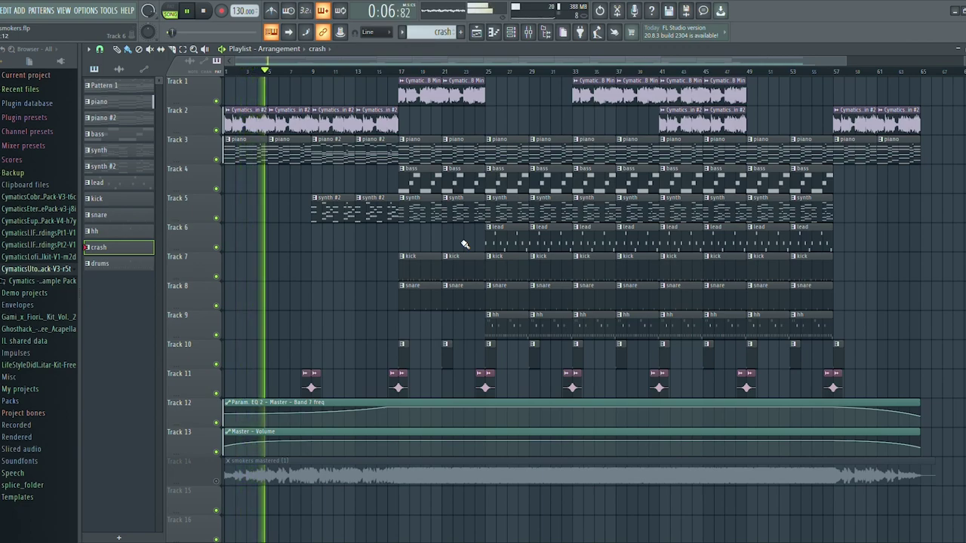
pyautogui.press('space')
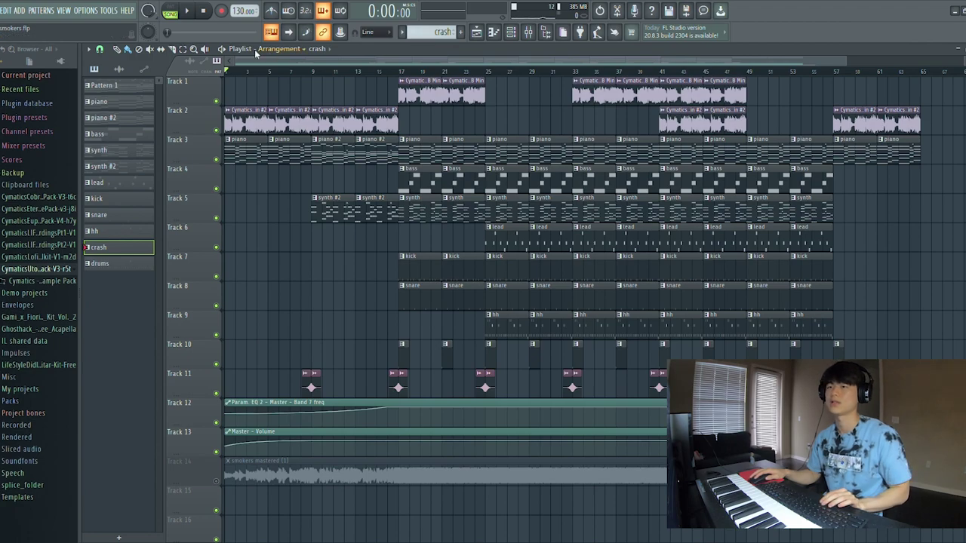
# Play from bar 1, jump to bar 15, then replay the synth section from bar 9.
pyautogui.press('space')
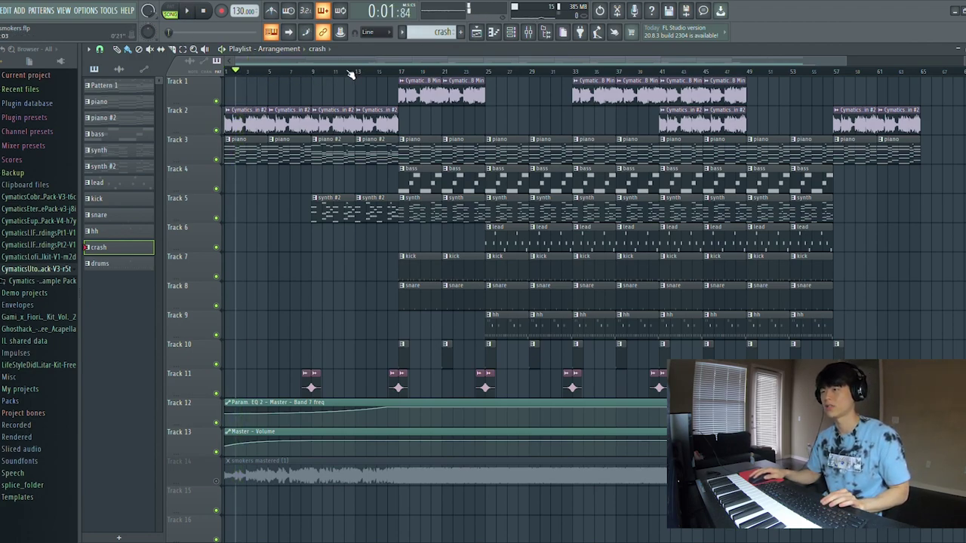
pyautogui.click(381, 73)
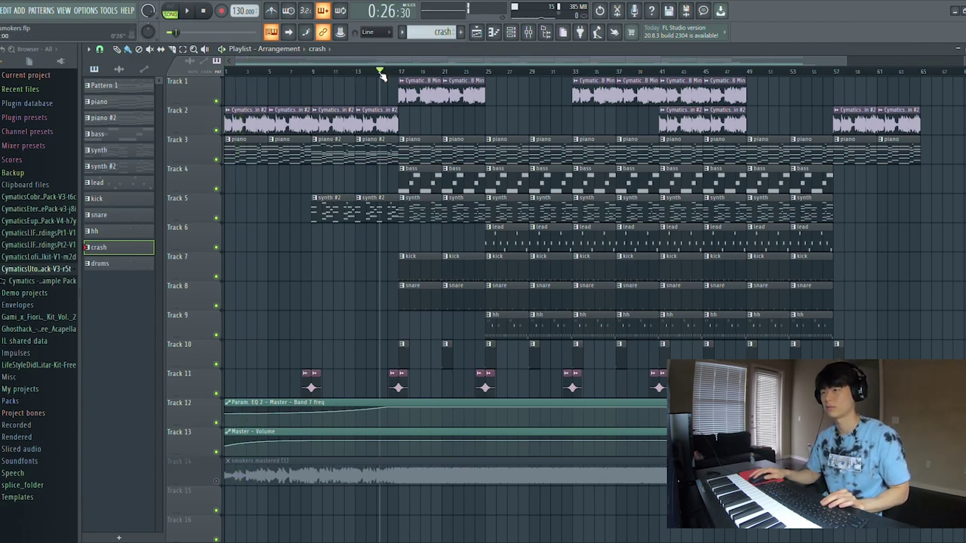
pyautogui.press('space')
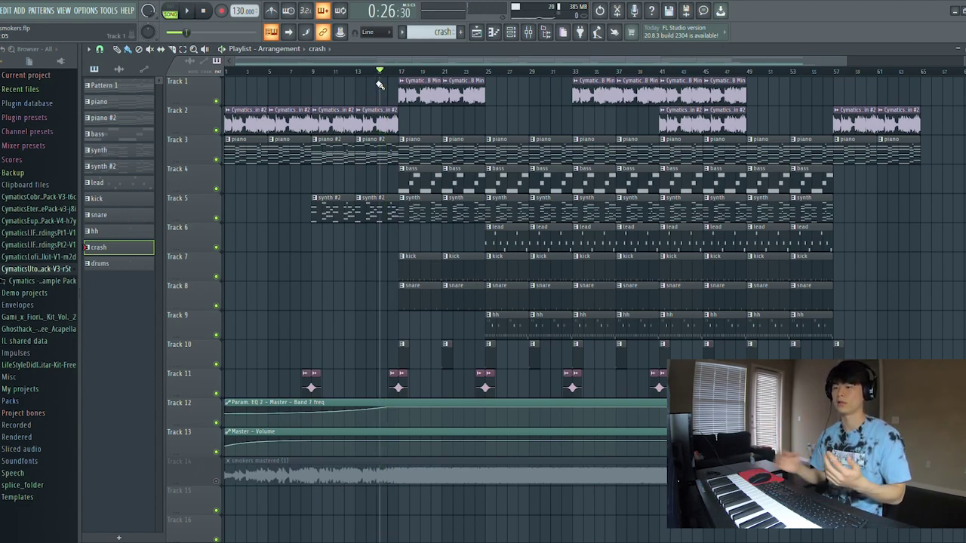
pyautogui.press('space')
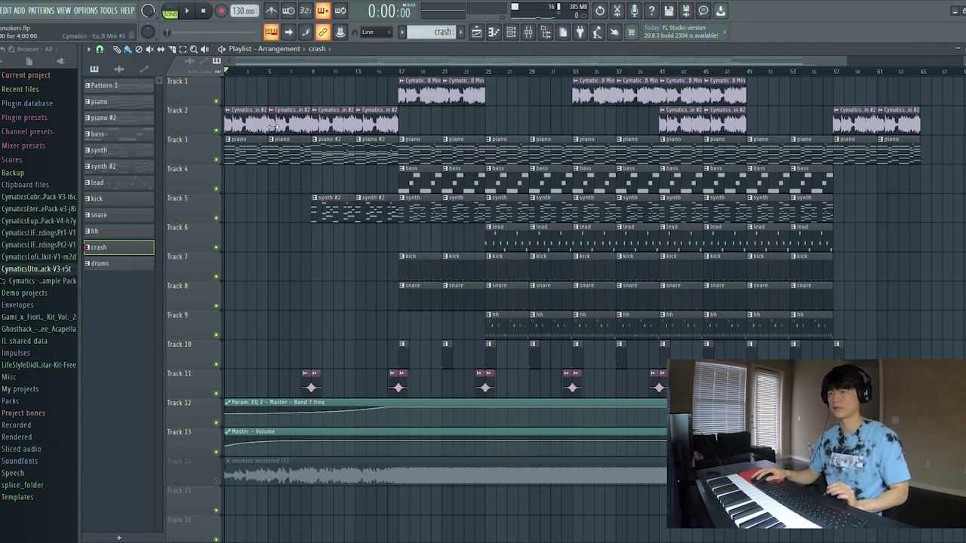
pyautogui.click(313, 74)
pyautogui.press('space')
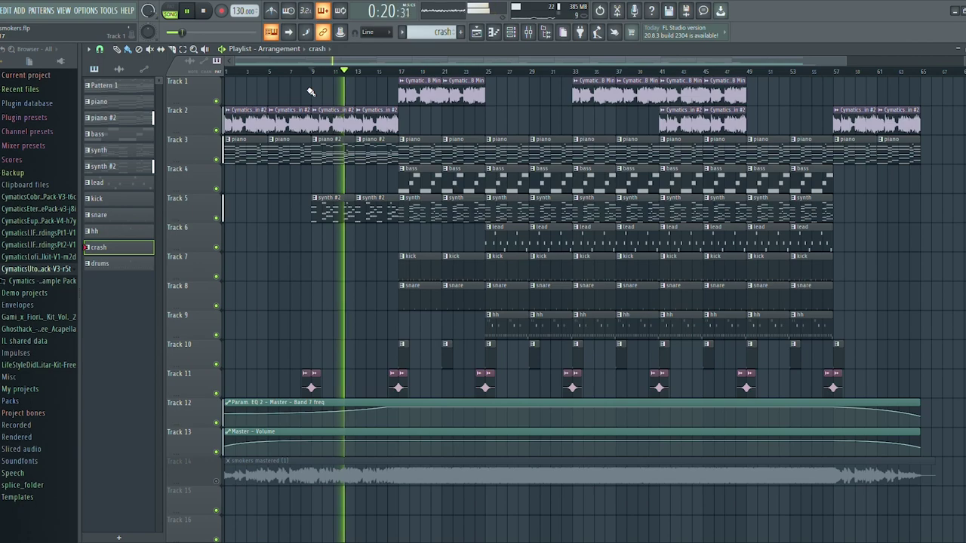
pyautogui.press('space')
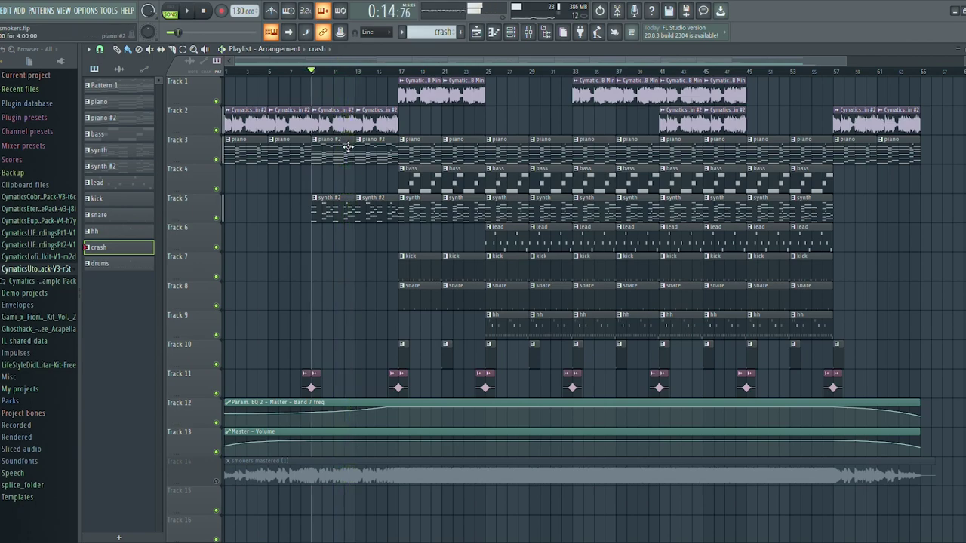
# Play the drop from bar 17, where bass, synth, kick and snare enter, stopping back at bar 17.
pyautogui.click(392, 72)
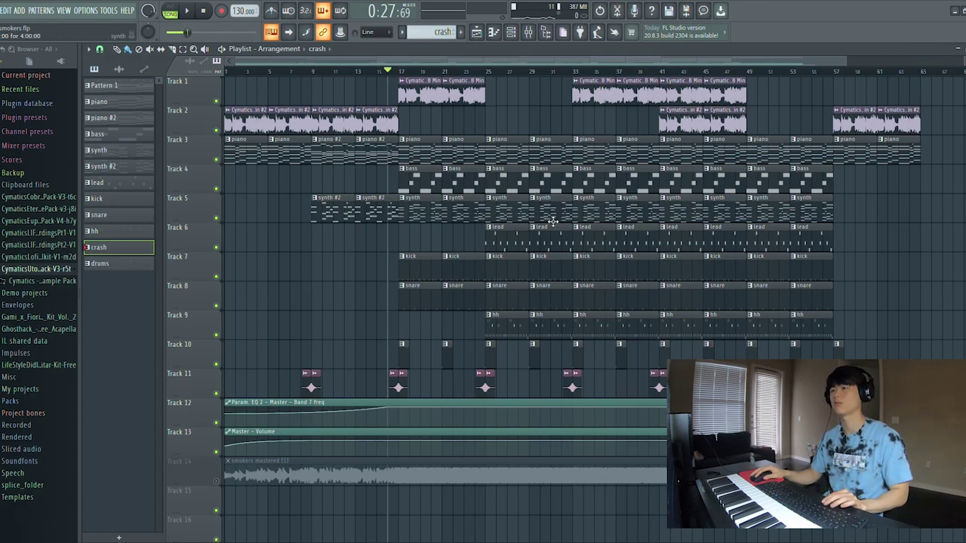
pyautogui.press('space')
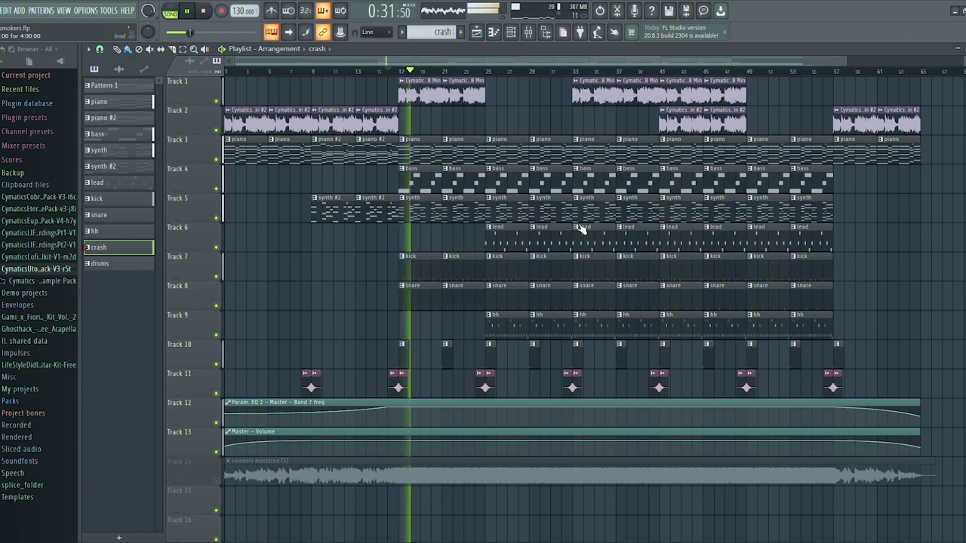
pyautogui.press('space')
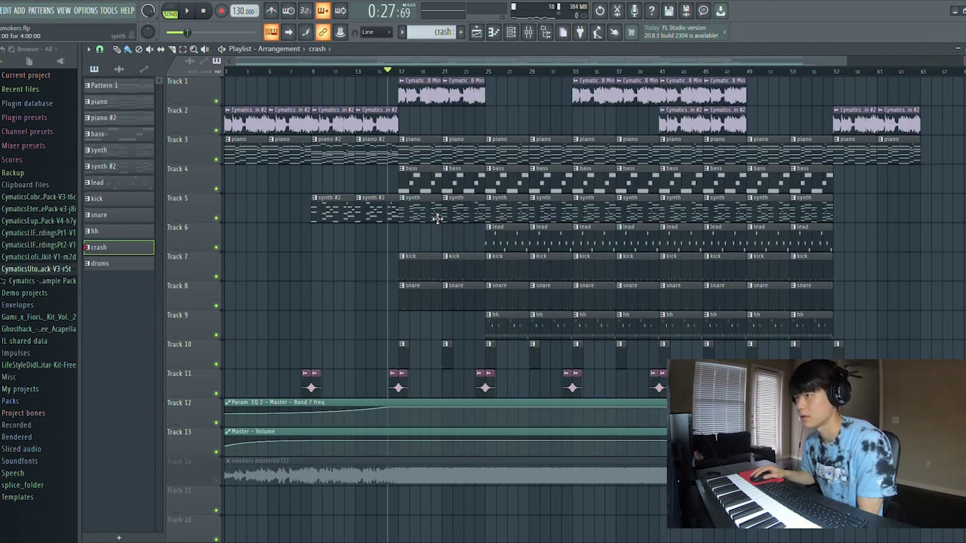
pyautogui.moveTo(392, 71); pyautogui.dragTo(399, 71)
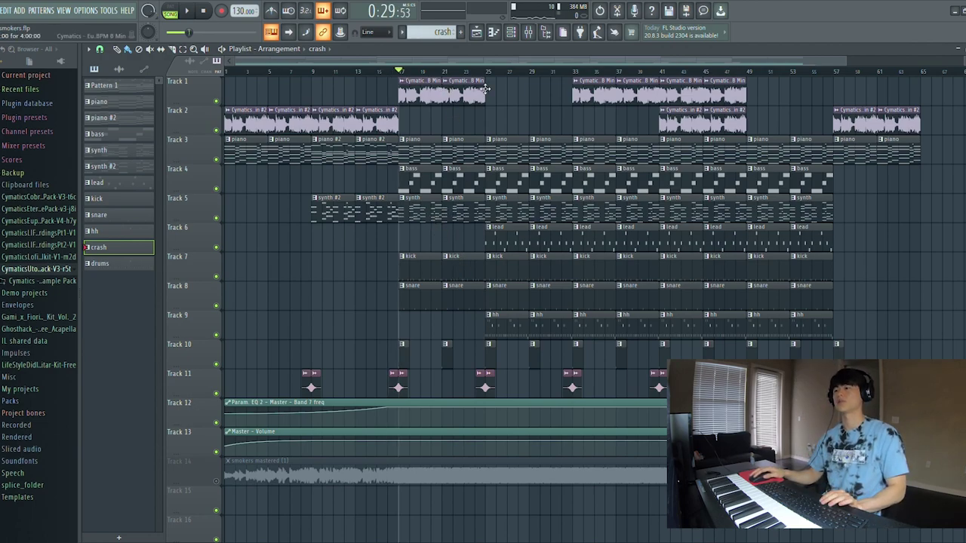
pyautogui.press('space')
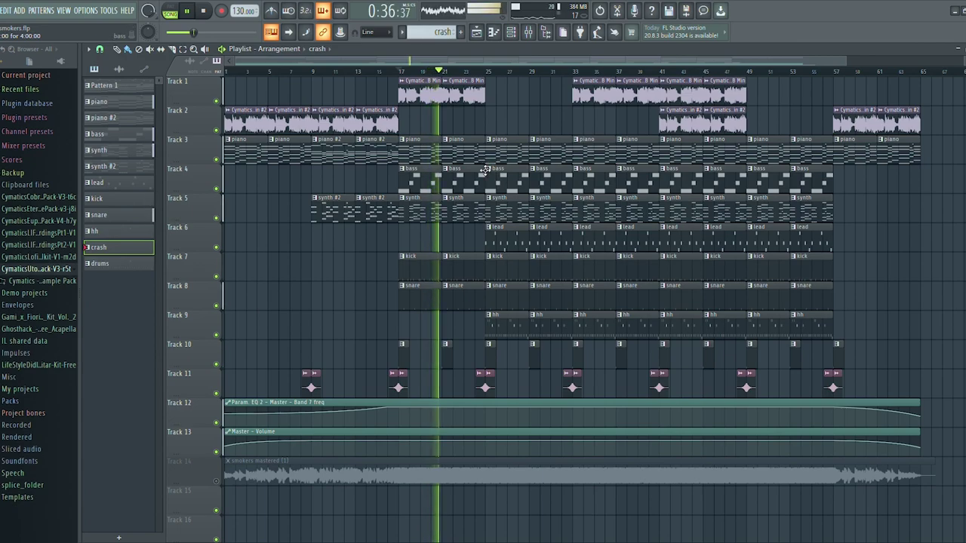
pyautogui.press('space')
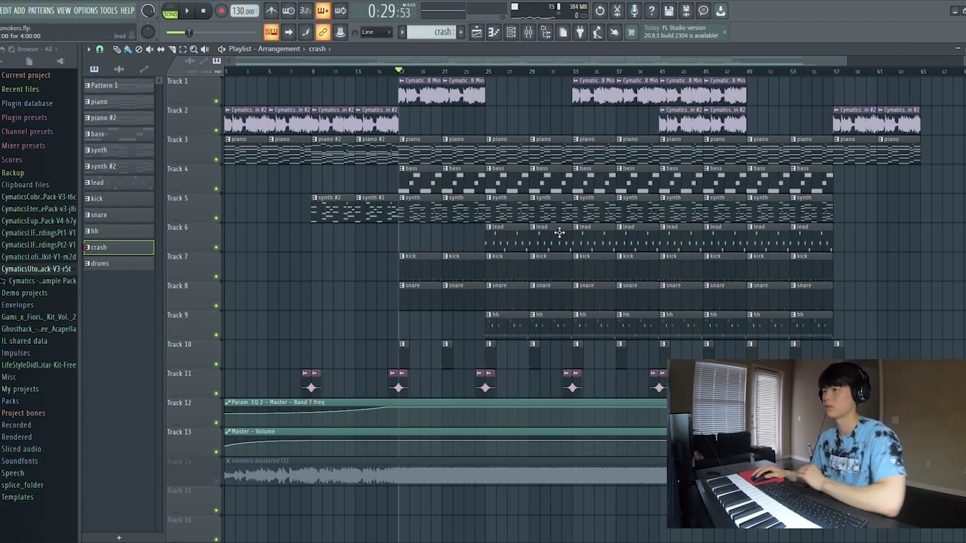
# Play the section from bar 25, then the section from bar 33 where the Track 1 sample returns.
pyautogui.click(485, 72)
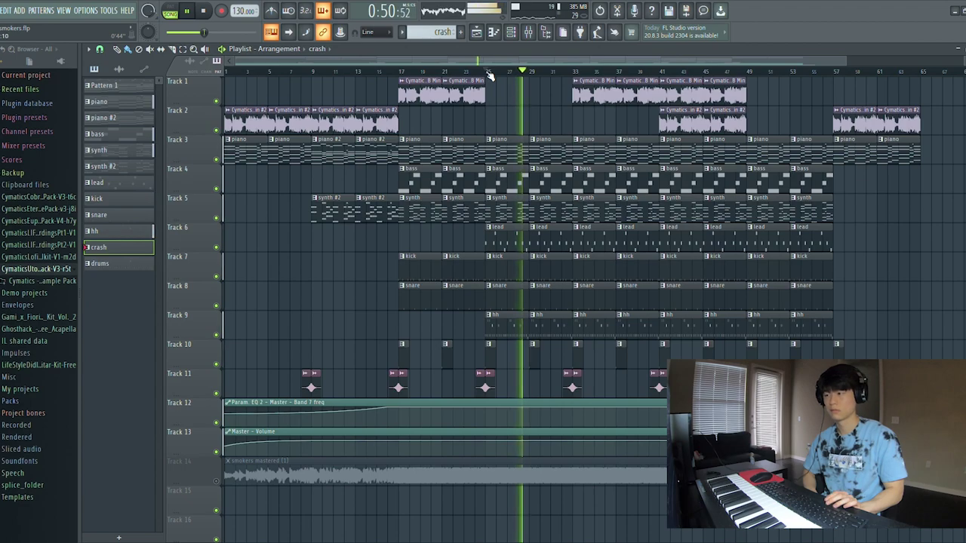
pyautogui.press('space')
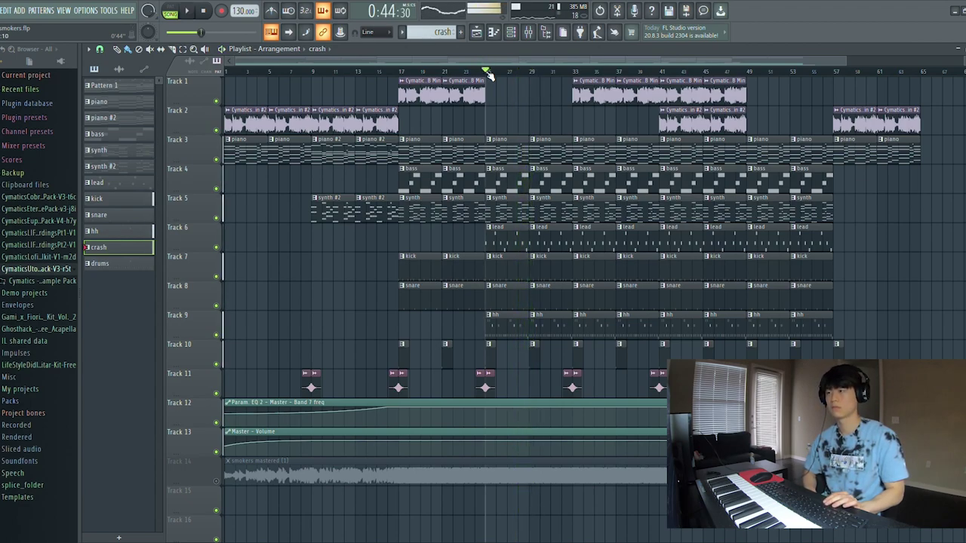
pyautogui.click(576, 71)
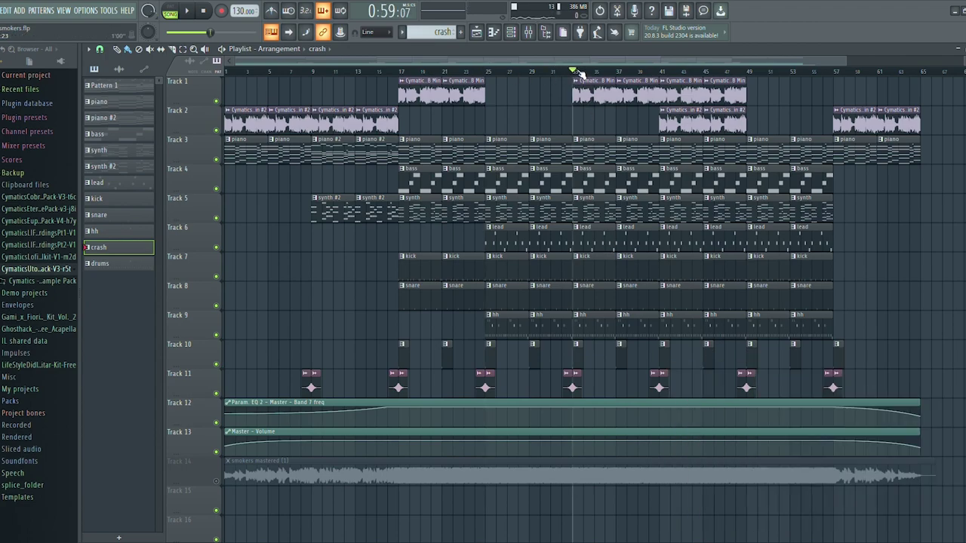
pyautogui.press('space')
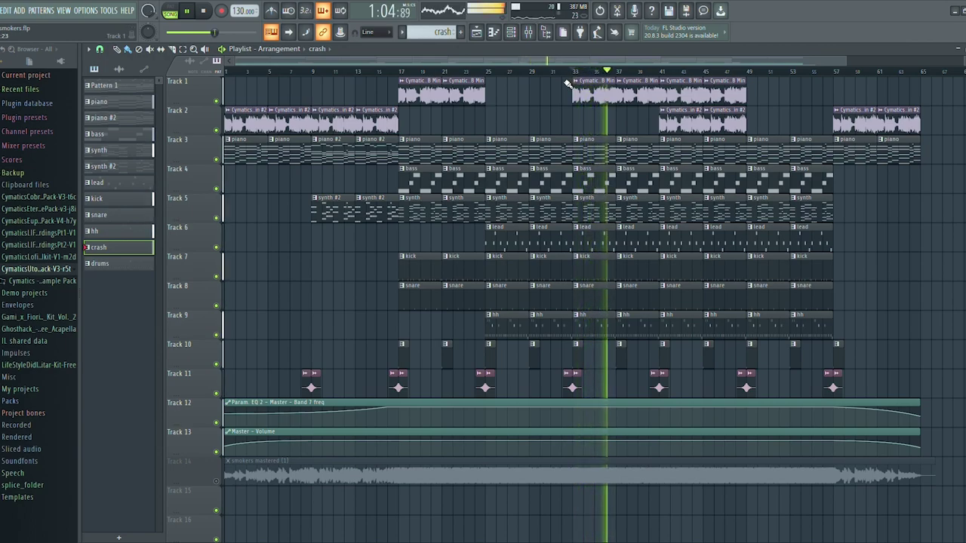
pyautogui.press('space')
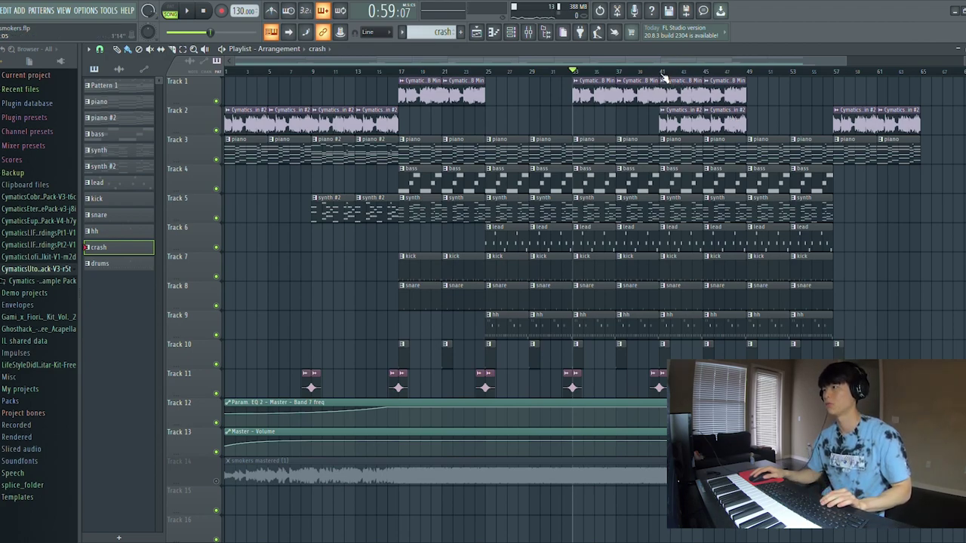
# Play from bar 41, where Track 2's sample returns, then jump the playback to bar 49.
pyautogui.click(661, 71)
pyautogui.press('space')
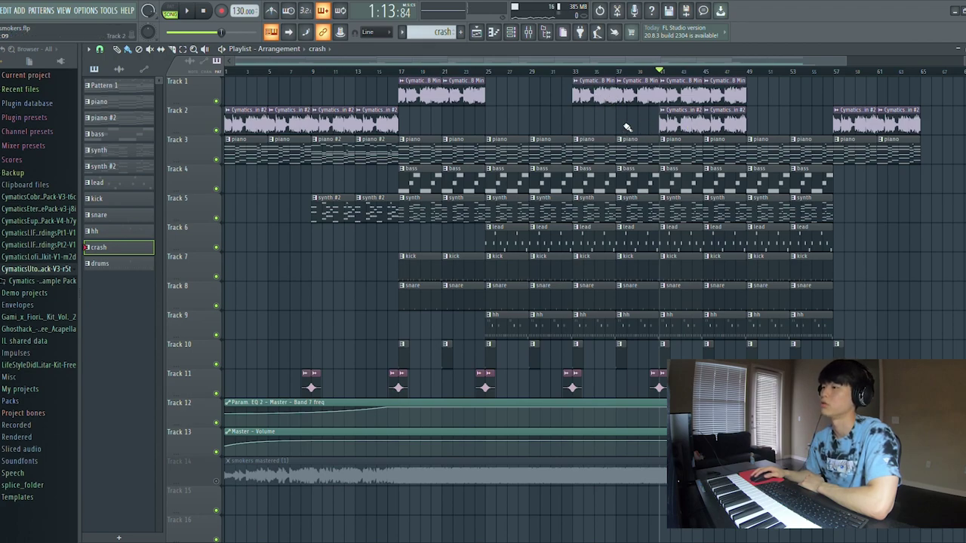
pyautogui.click(749, 72)
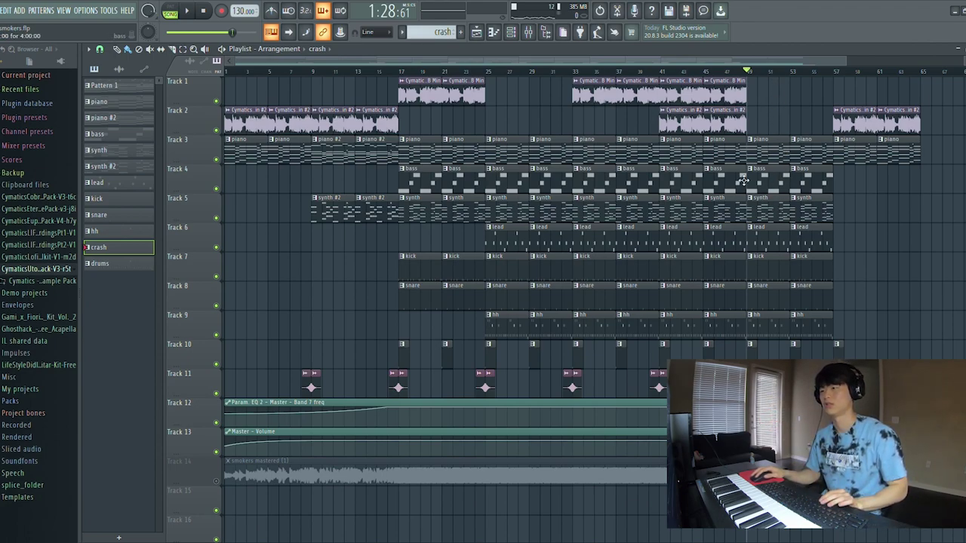
# Play the outro from bar 57, where the drums drop out and Track 2's sample returns.
pyautogui.hscroll(4, 761, 61)
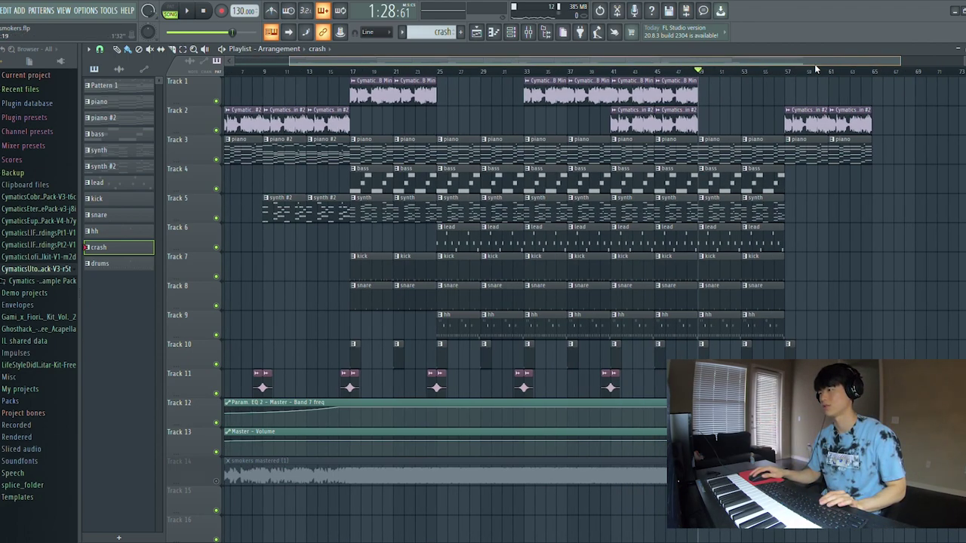
pyautogui.click(760, 73)
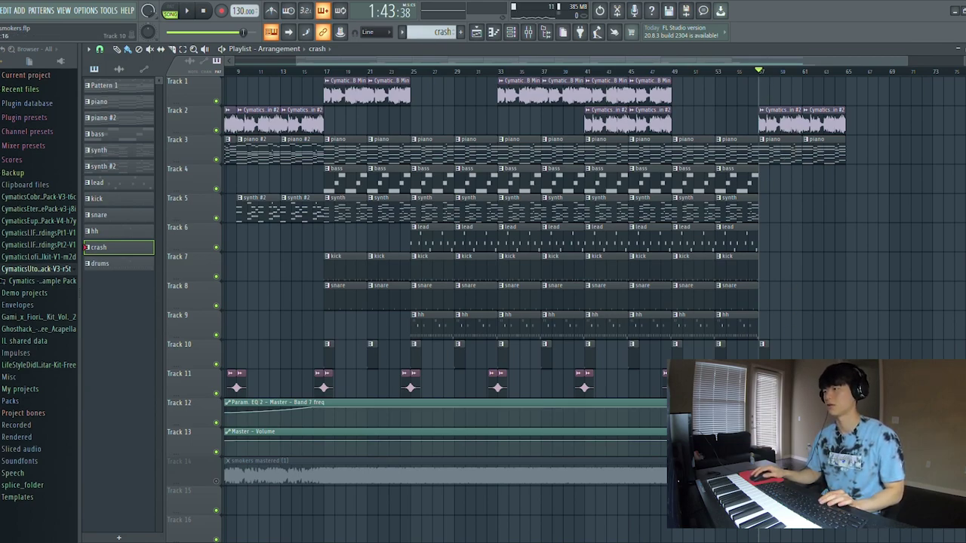
pyautogui.press('space')
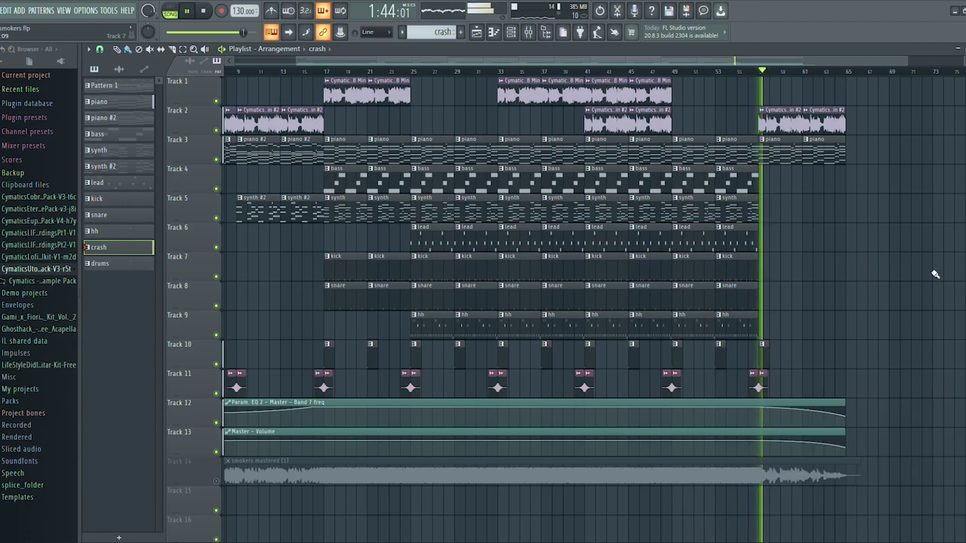